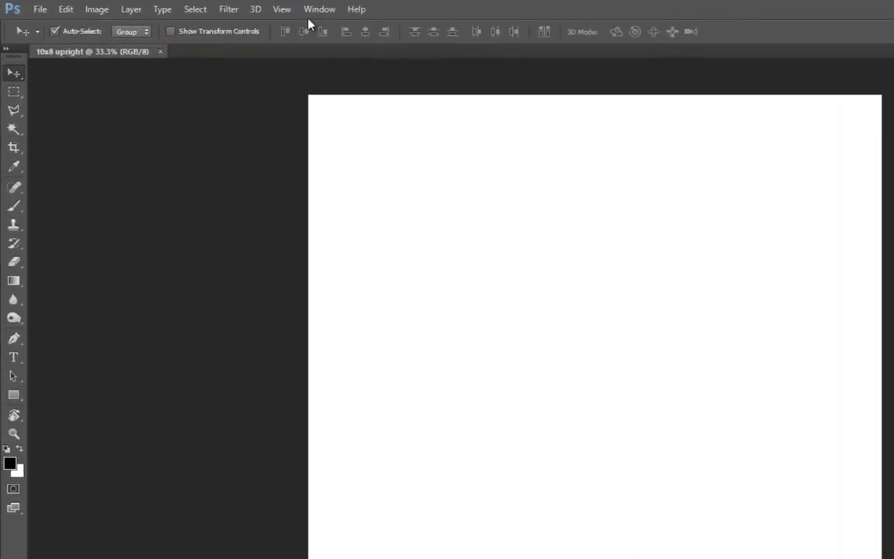
Turn on View > Rulers so rulers run along the top and left of the 10x8 page
click(293, 9)
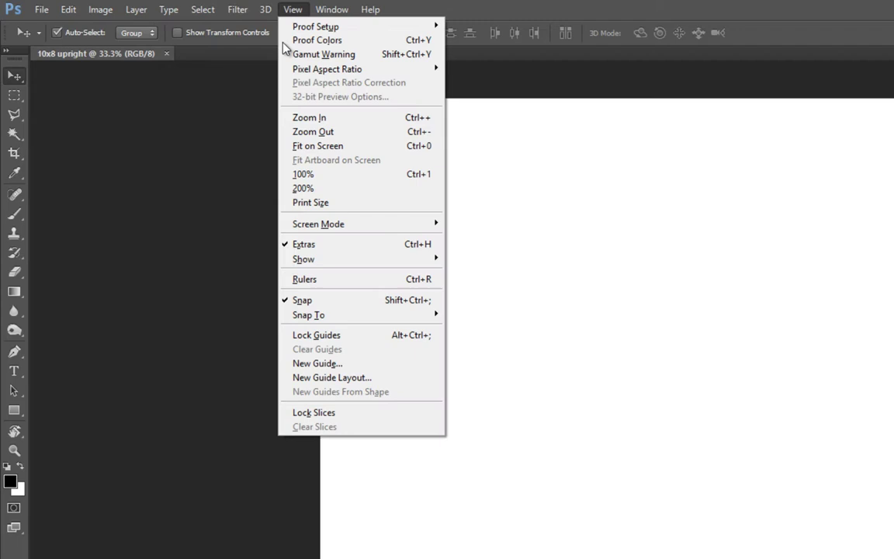
click(310, 282)
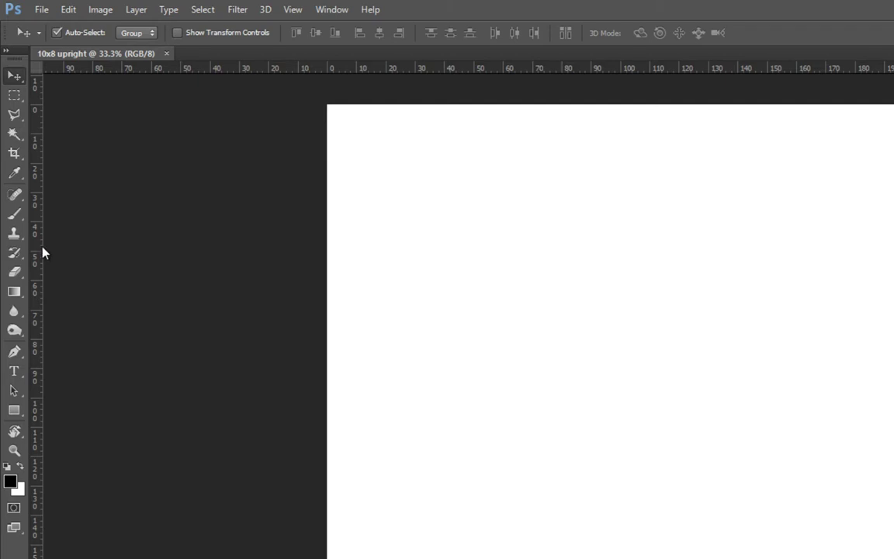
click(292, 11)
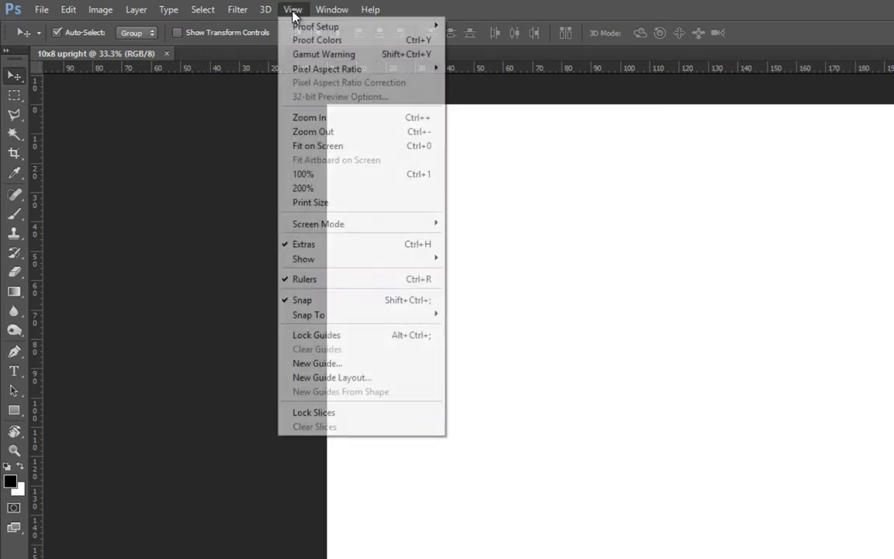
click(268, 135)
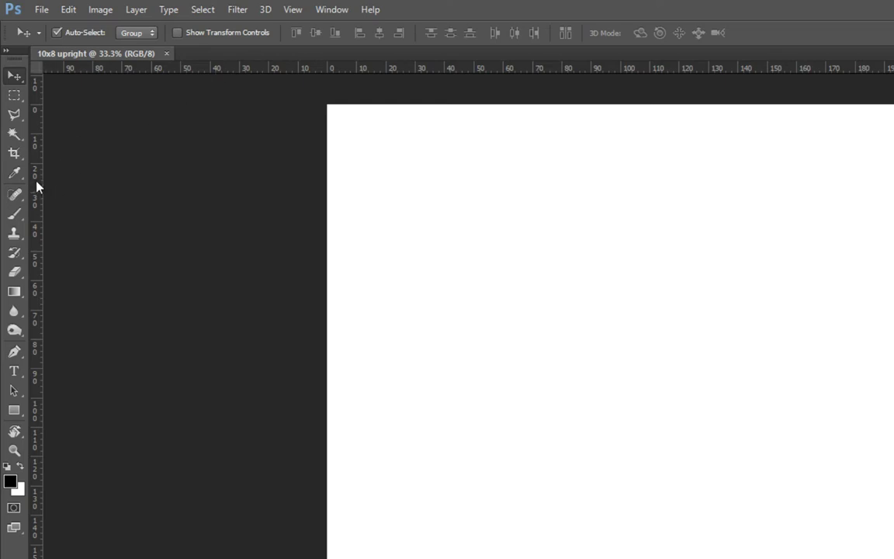
Add centre guides: a vertical guide at 101.6 mm and a horizontal guide across the page middle
drag(36, 185, 276, 170)
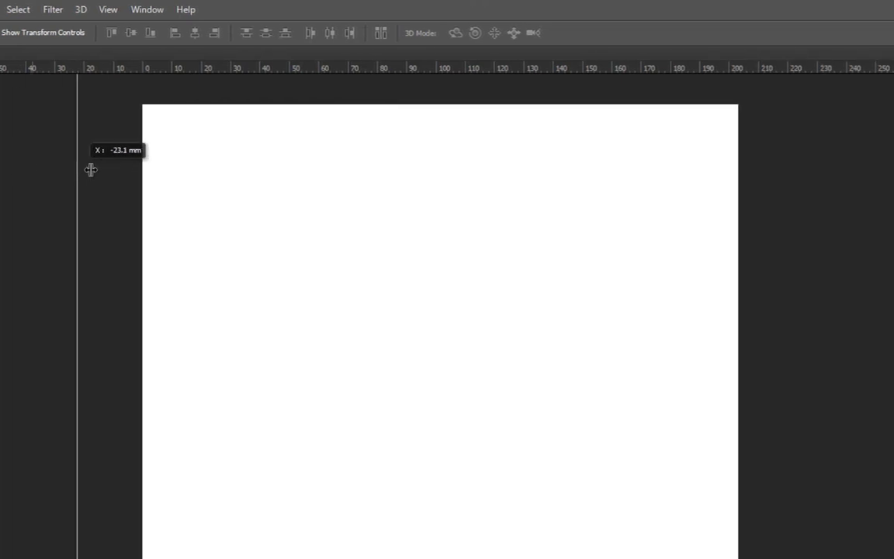
drag(90, 169, 439, 173)
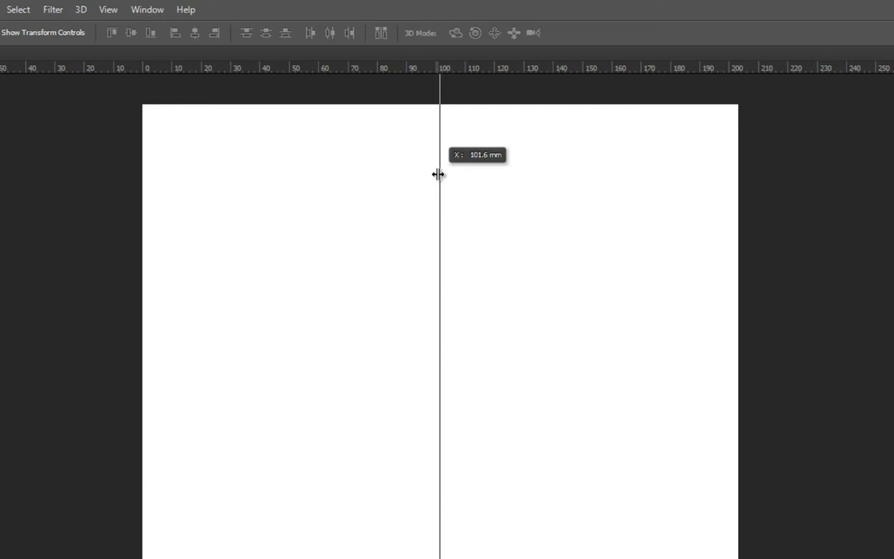
drag(438, 174, 438, 174)
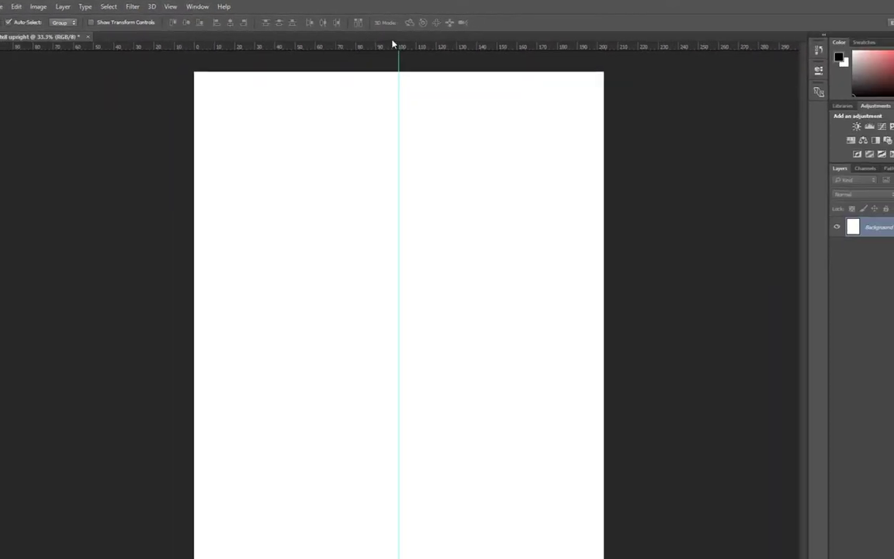
drag(356, 67, 413, 131)
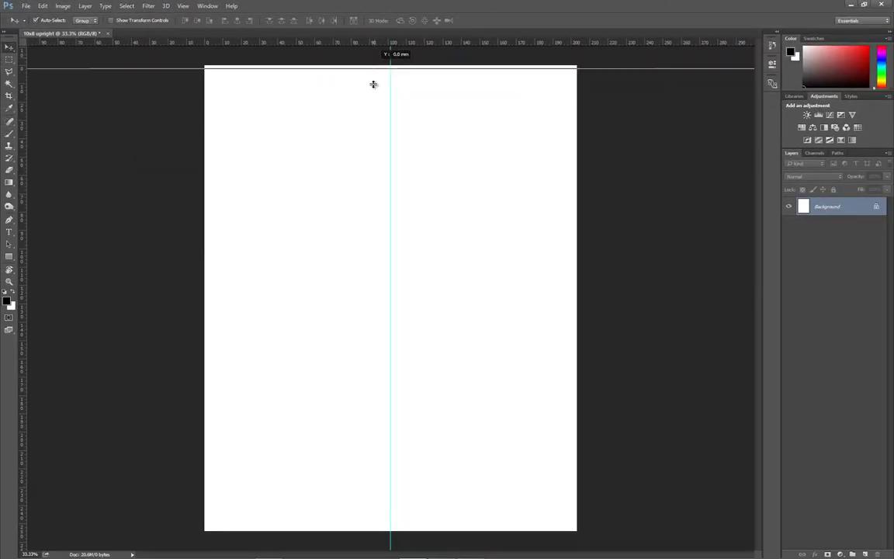
drag(373, 84, 387, 300)
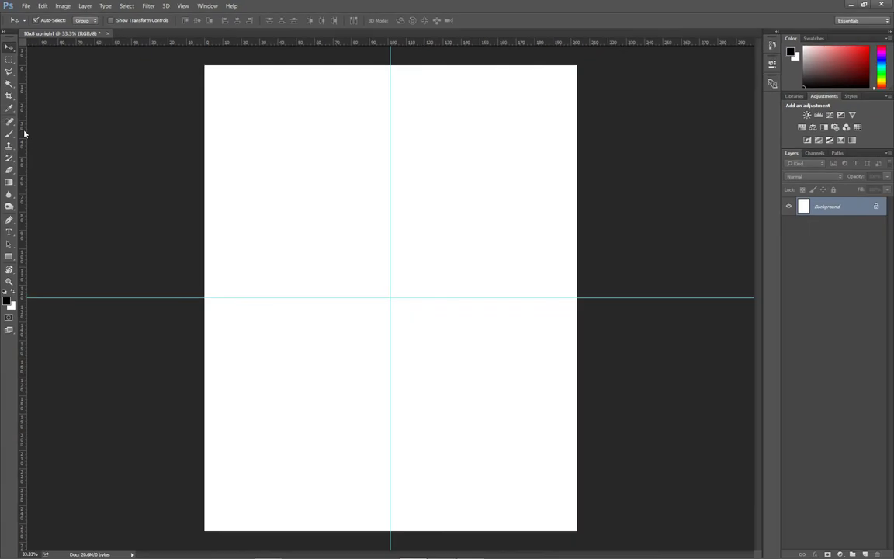
Add margin guides at left 4.6 mm, near the top, right 198.4 mm and bottom 249.7 mm
drag(23, 121, 211, 124)
drag(237, 50, 234, 74)
drag(21, 116, 567, 79)
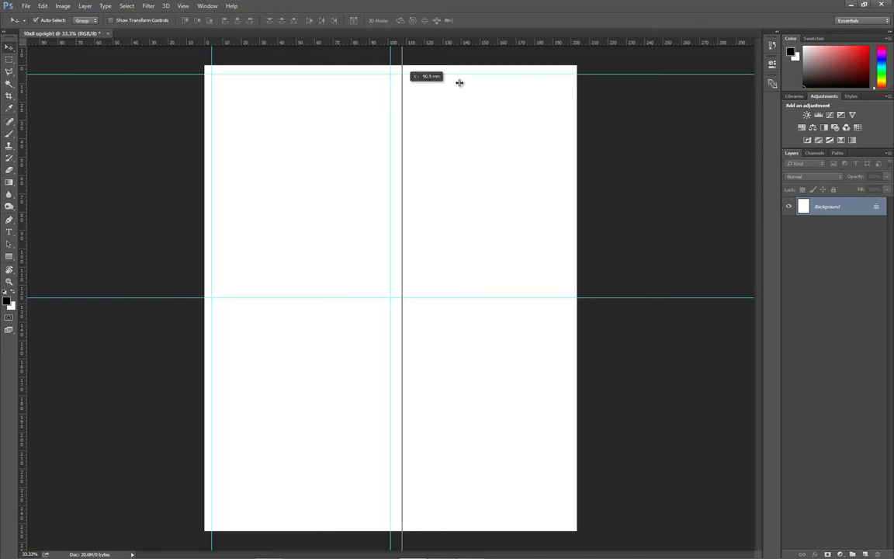
drag(520, 109, 524, 108)
drag(432, 169, 431, 169)
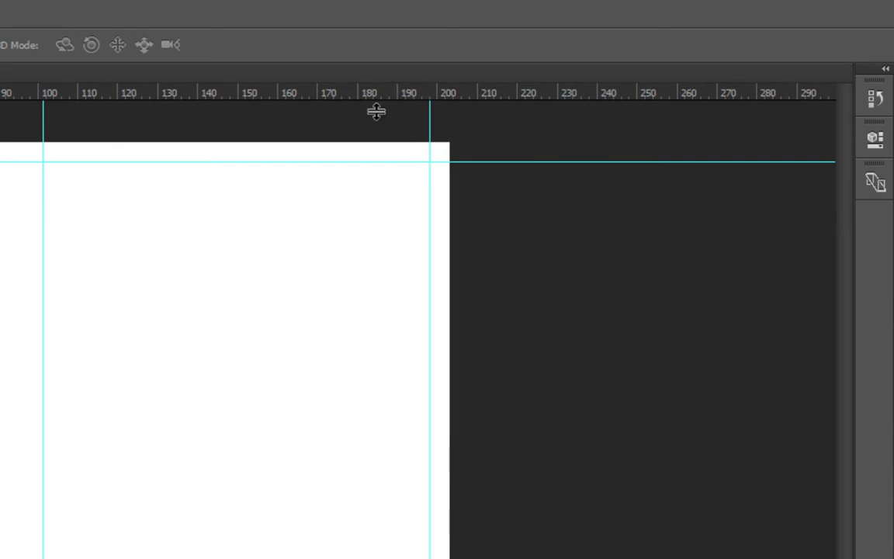
drag(374, 112, 333, 528)
drag(334, 332, 383, 506)
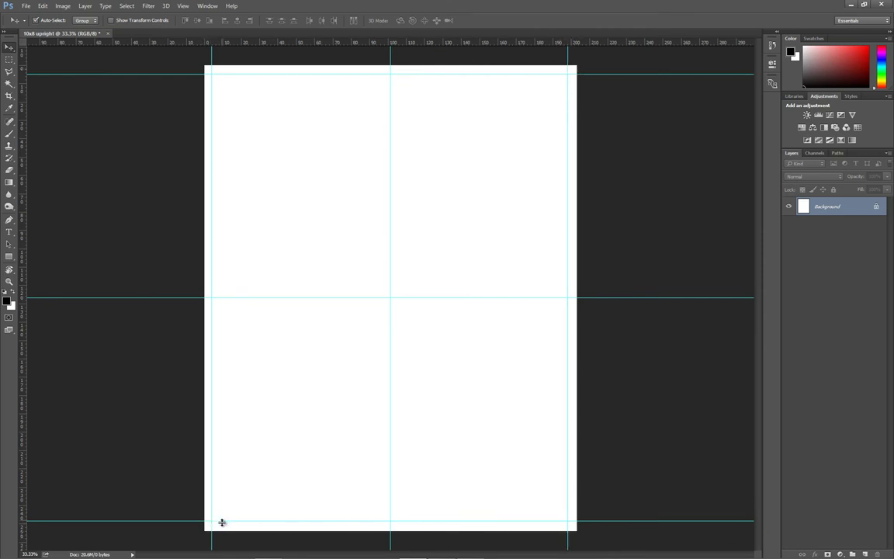
drag(221, 521, 222, 523)
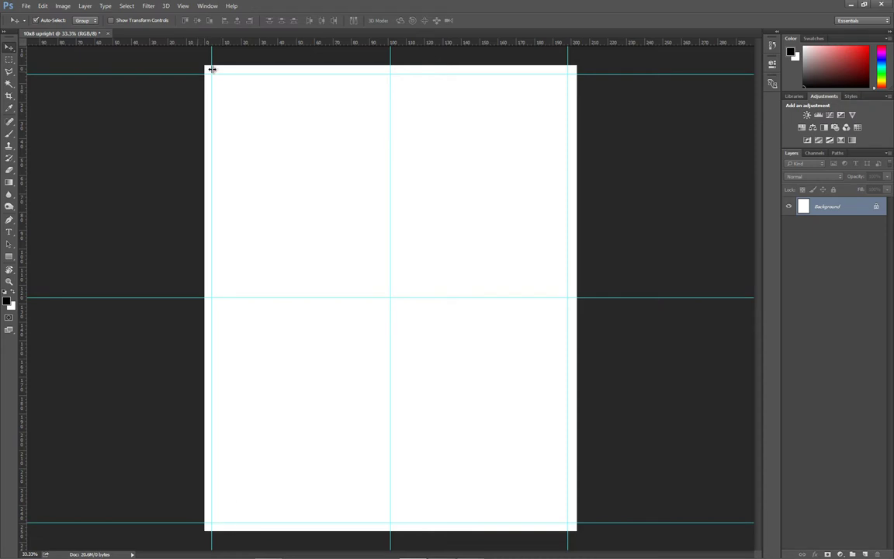
drag(211, 67, 213, 67)
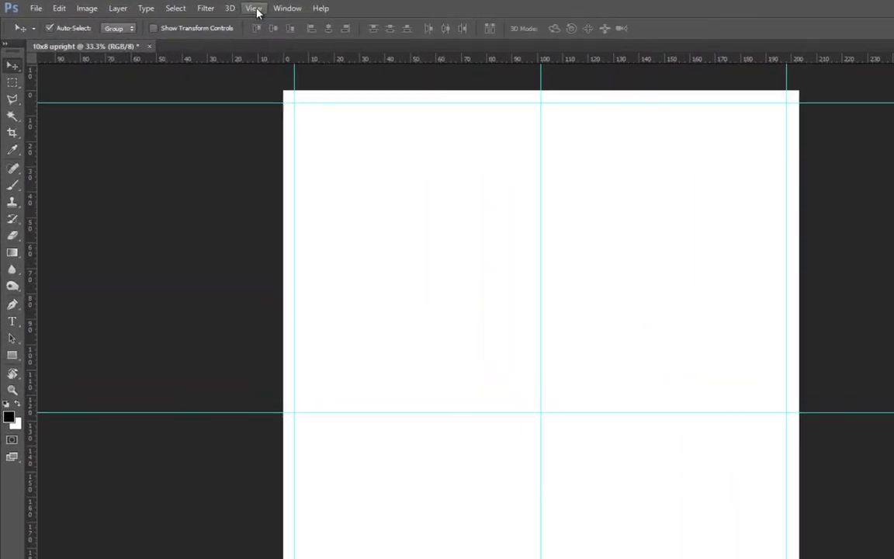
click(185, 6)
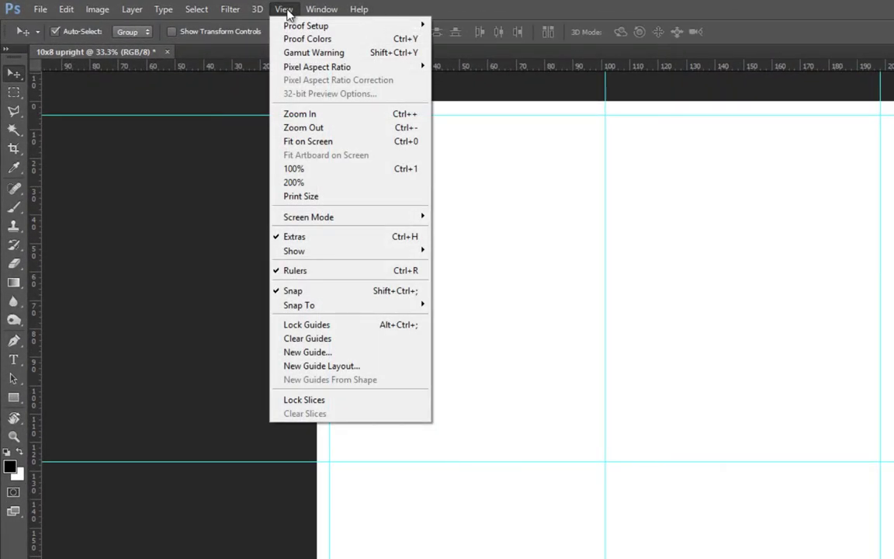
mouse_move(341, 310)
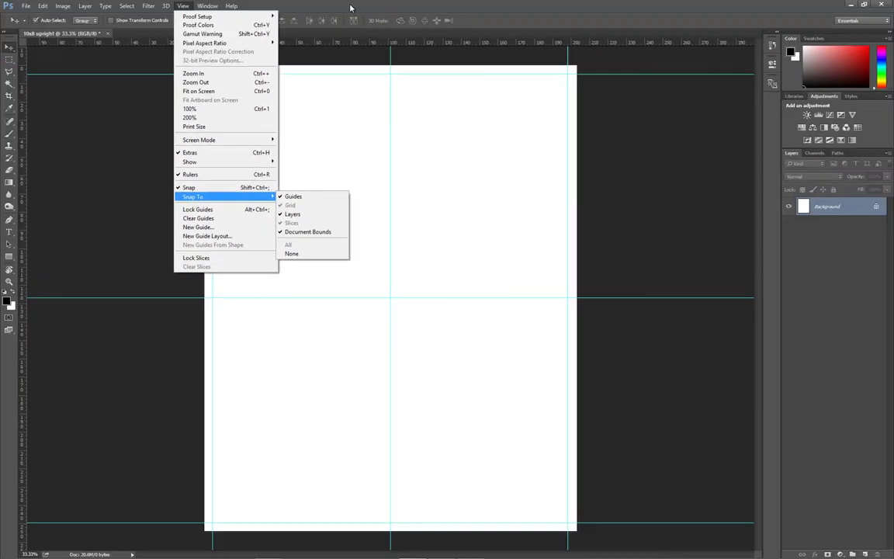
Drag the 097_GO_060212.CR2 family photo from Bridge onto the Photoshop canvas, opening Camera Raw
key(Escape)
key(Escape)
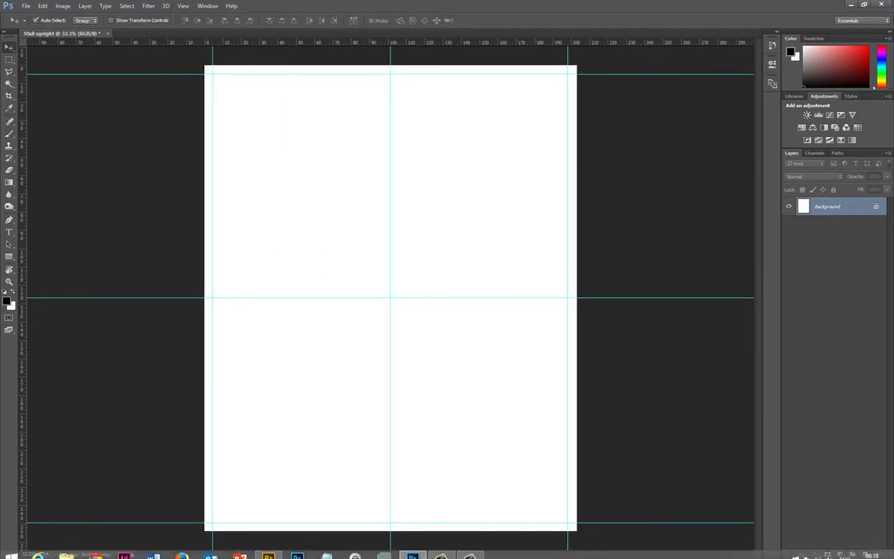
click(267, 549)
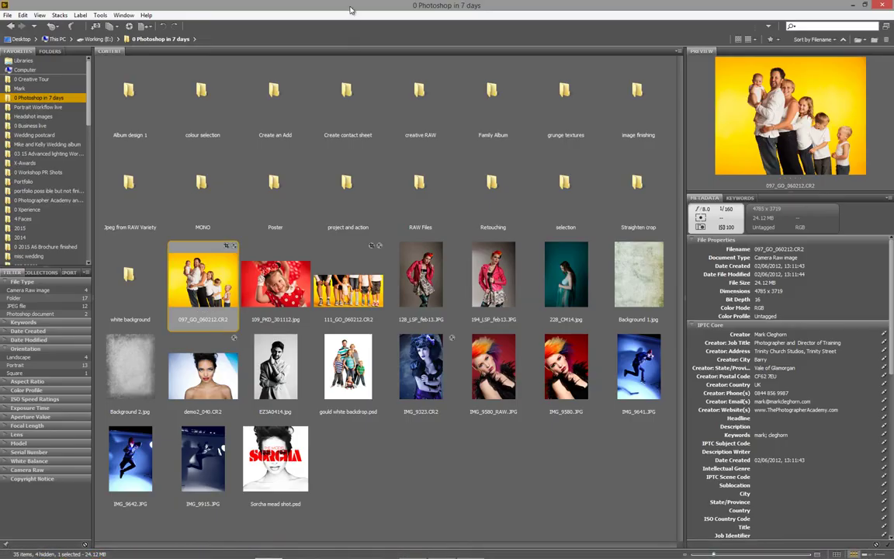
click(866, 5)
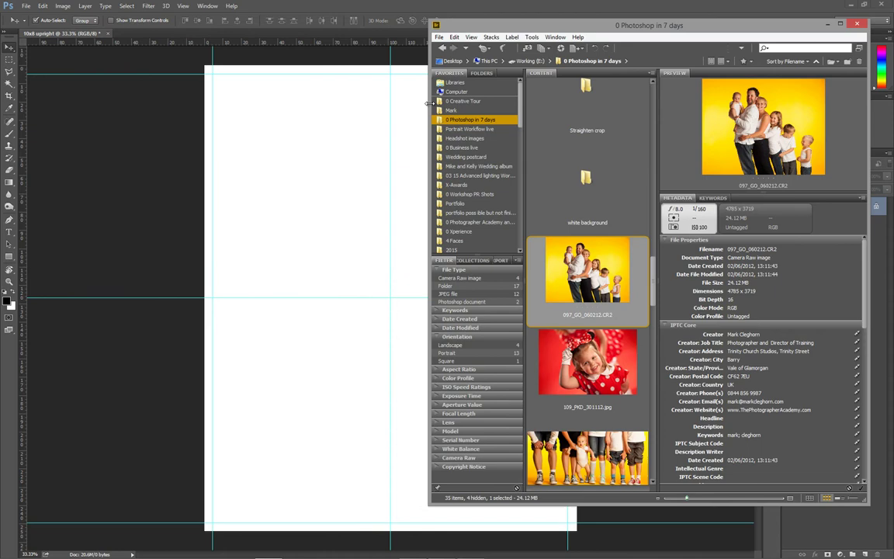
drag(534, 289, 339, 243)
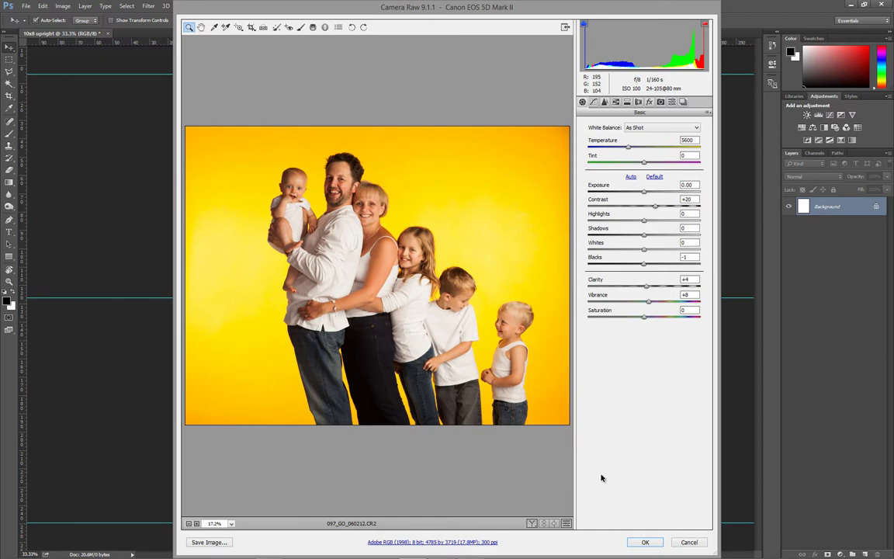
Accept Camera Raw and scale the family photo to span the side margin guides, aligned to the top guide
click(643, 542)
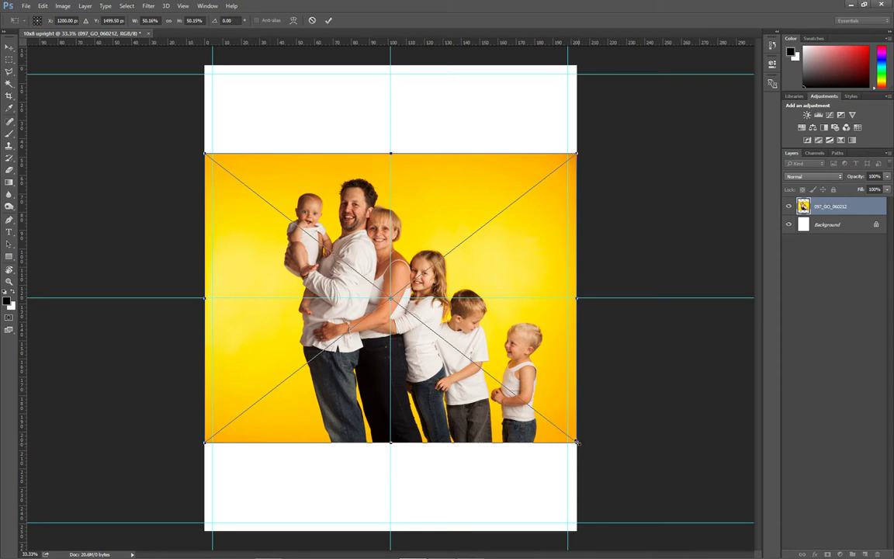
drag(578, 444, 529, 404)
drag(497, 257, 502, 233)
drag(540, 379, 563, 409)
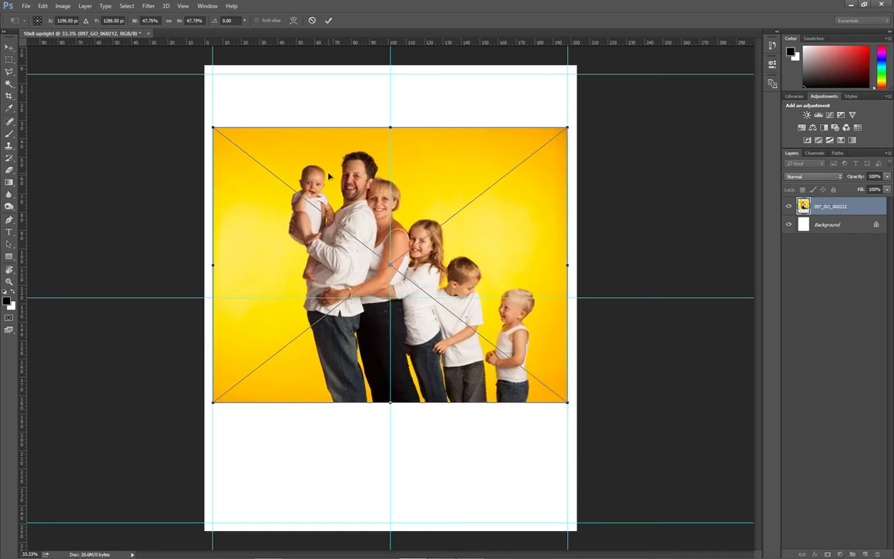
key(Return)
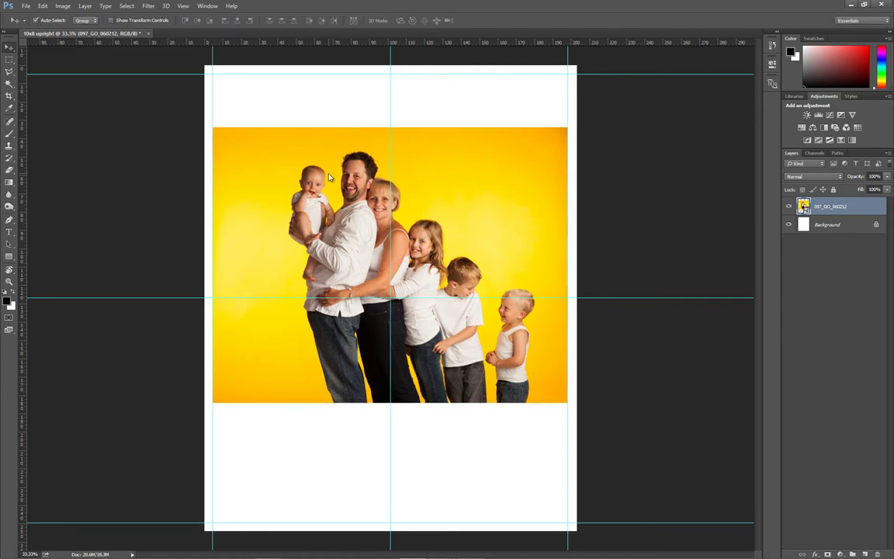
drag(343, 186, 377, 161)
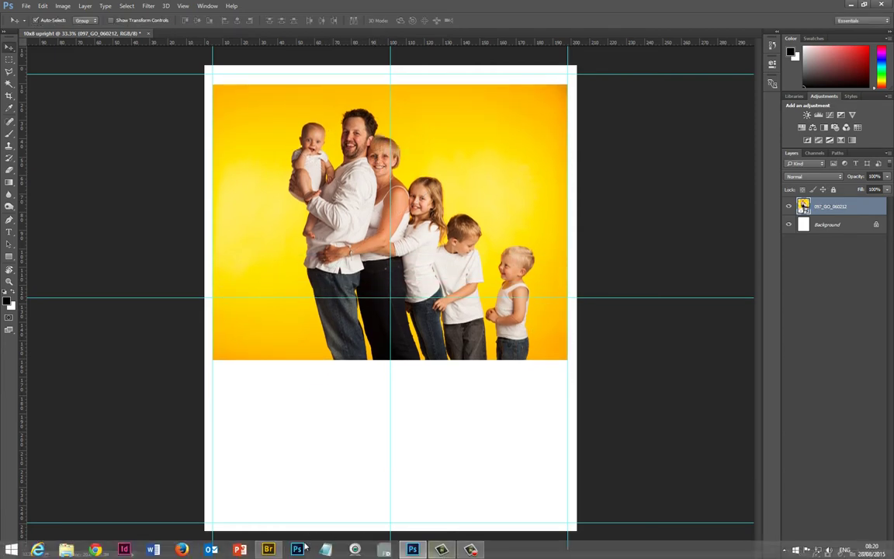
Place the 111_GO_060212 legs photo from Bridge and shrink it to fit the guides
click(270, 549)
click(556, 448)
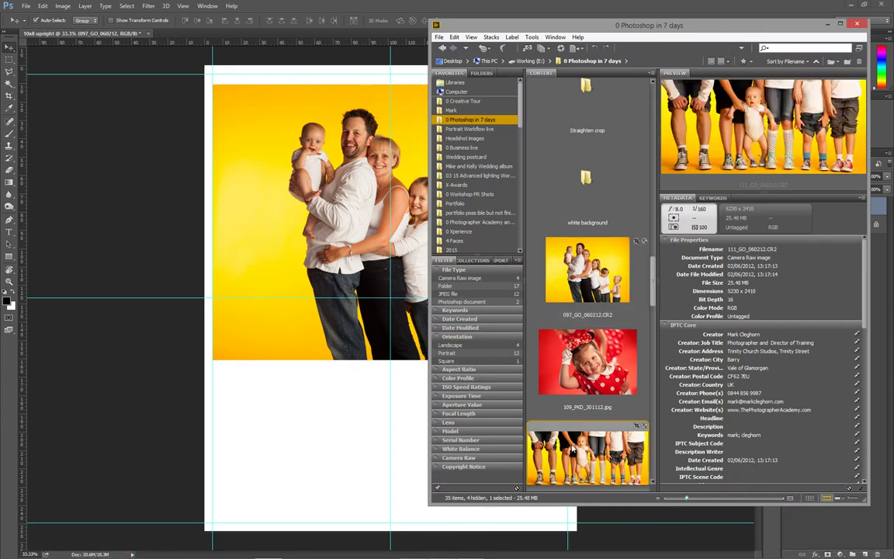
drag(555, 448, 357, 405)
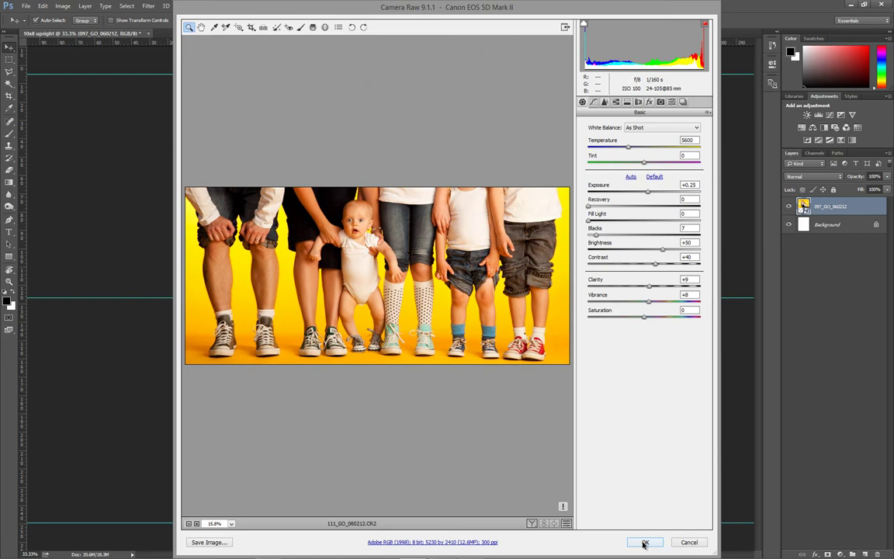
click(643, 541)
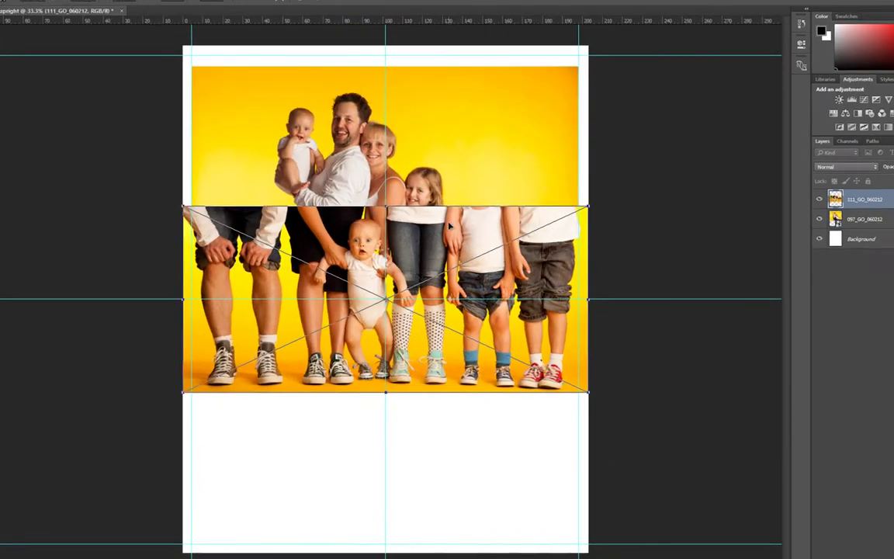
drag(449, 225, 461, 290)
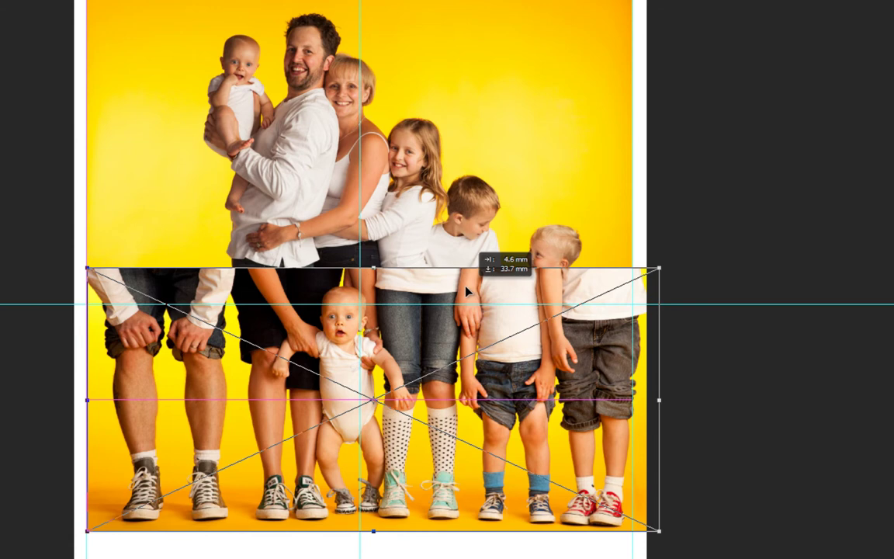
drag(467, 290, 467, 290)
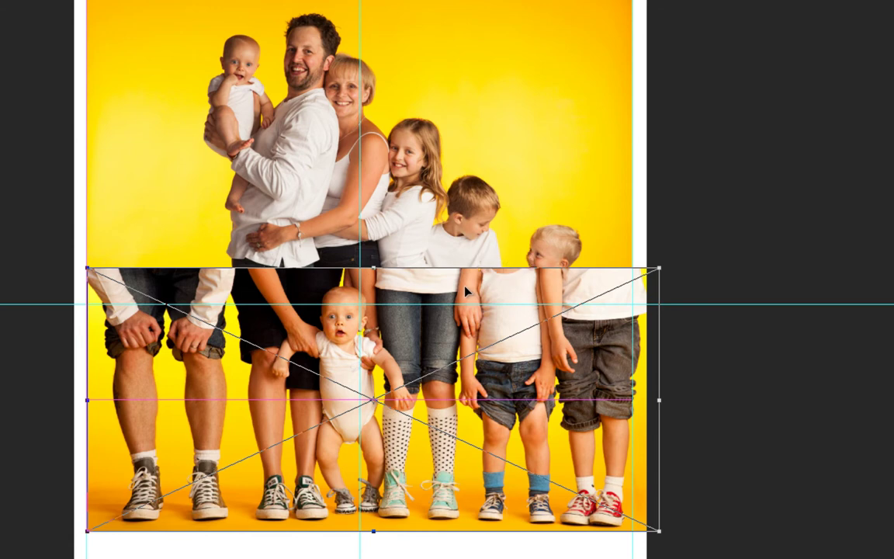
drag(660, 531, 642, 497)
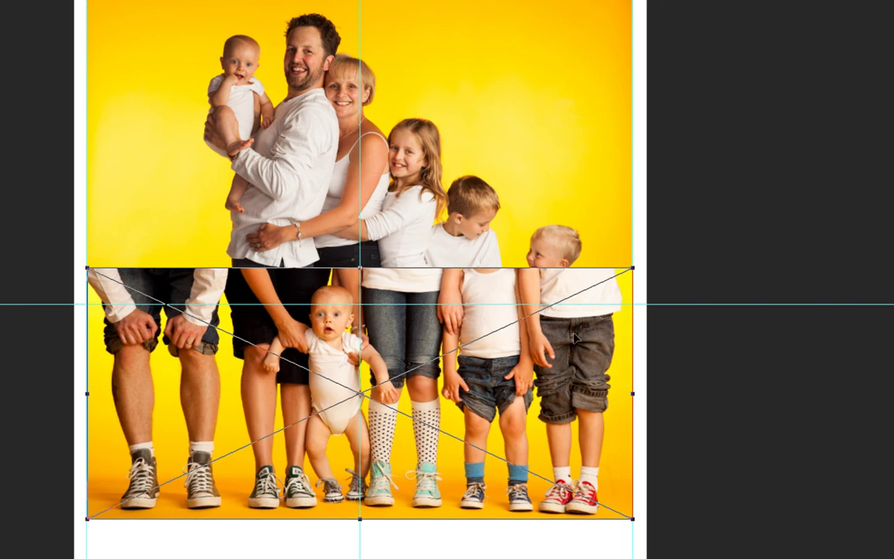
key(Return)
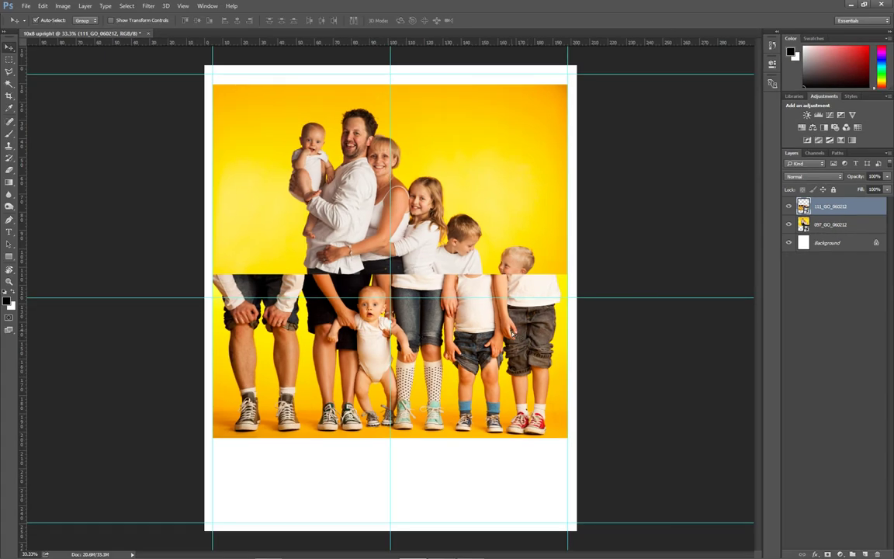
Arrange the legs photo in the lower half and the family photo above, leaving a thin white gap
drag(512, 332, 512, 418)
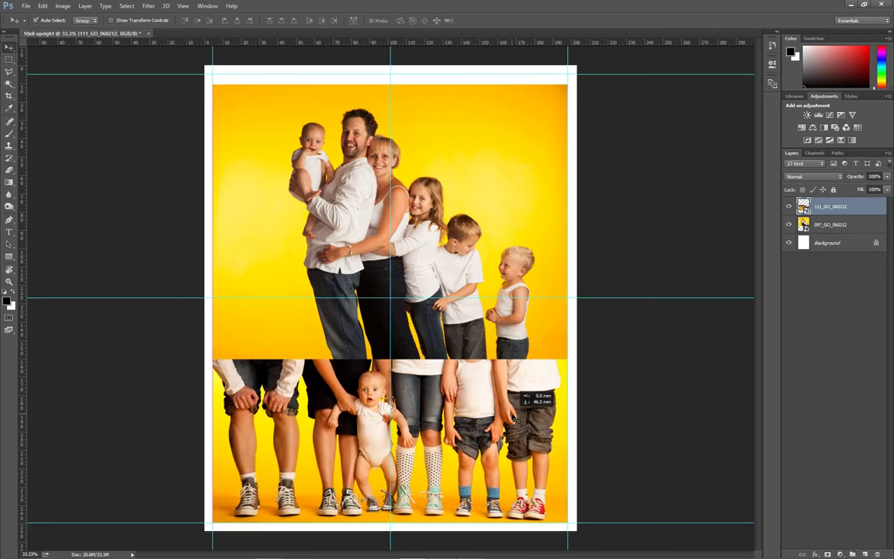
drag(444, 221, 444, 211)
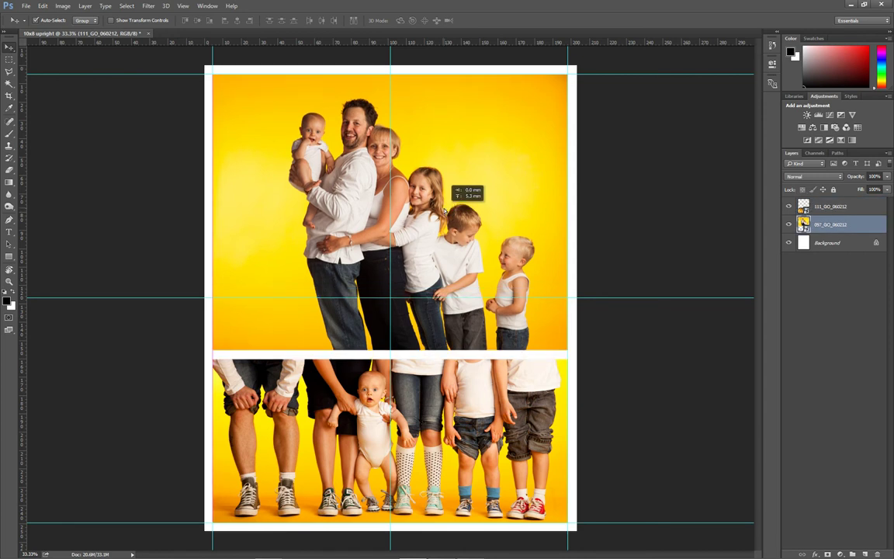
drag(444, 211, 444, 211)
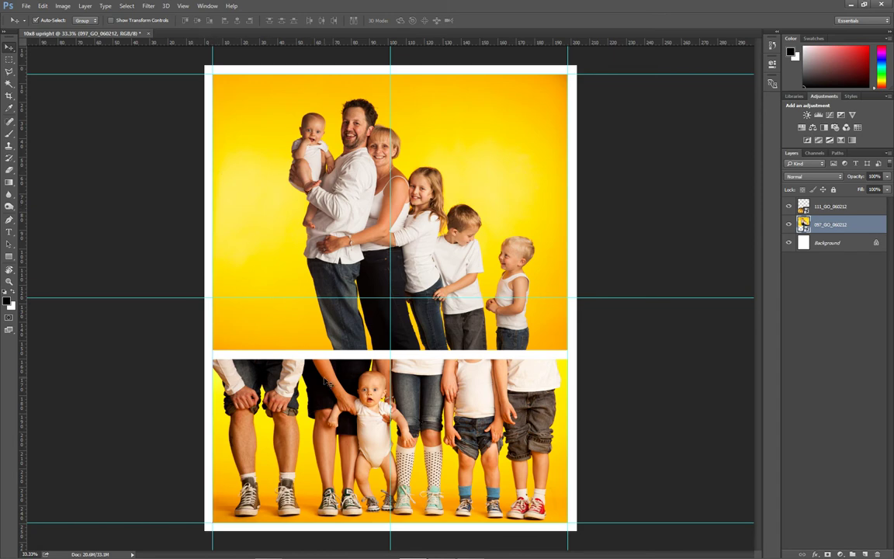
drag(324, 381, 324, 377)
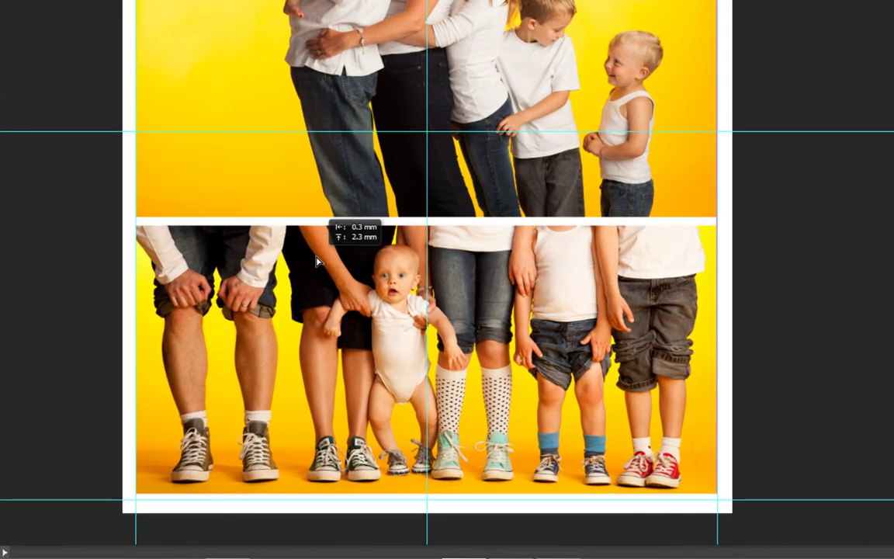
Shrink the legs photo into the lower white area, then delete both photo layers, leaving only Background
drag(316, 261, 318, 264)
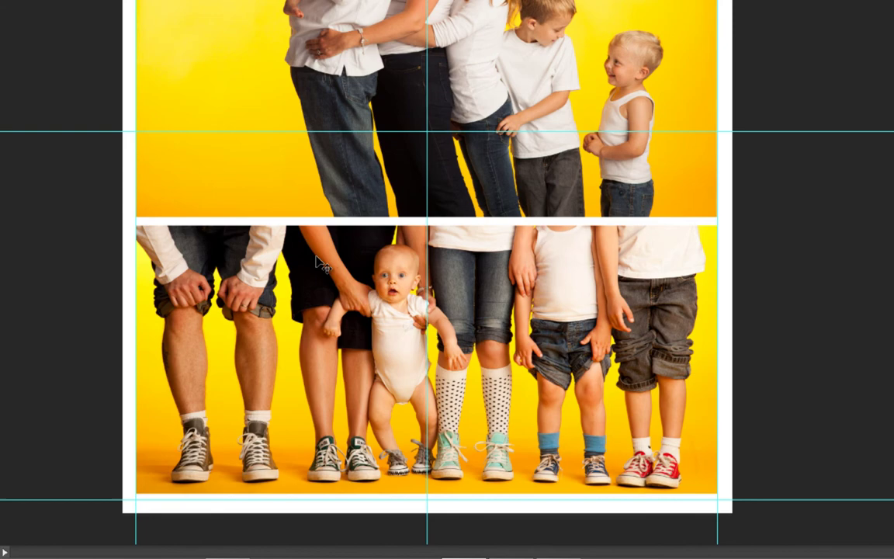
key(ctrl+t)
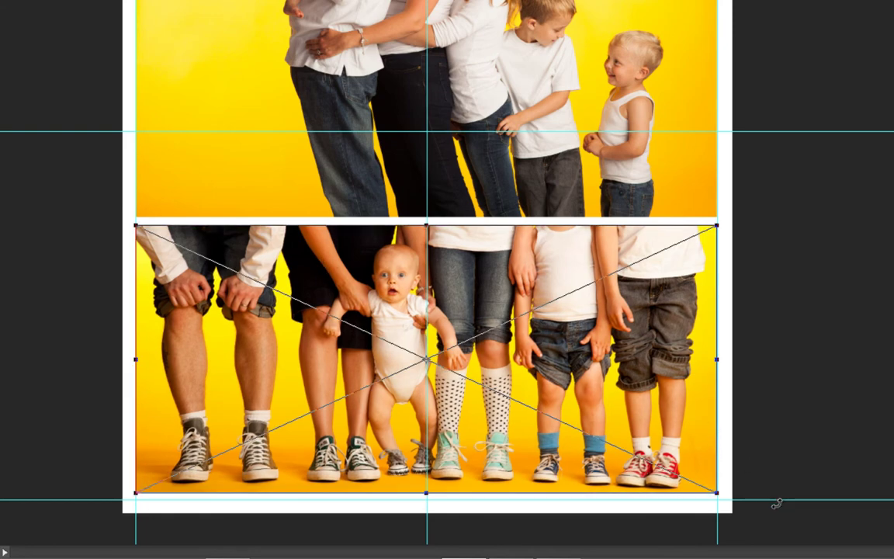
drag(716, 490, 570, 425)
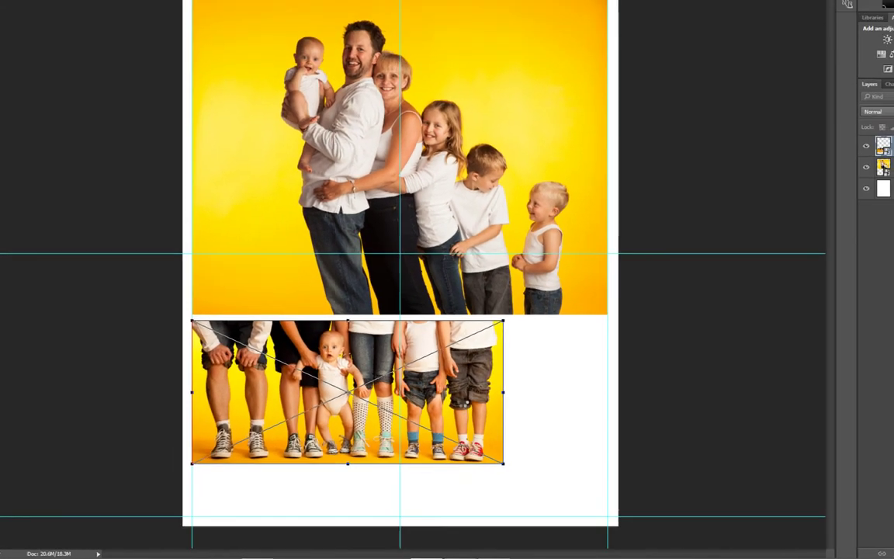
key(Return)
drag(440, 420, 492, 253)
drag(469, 297, 469, 438)
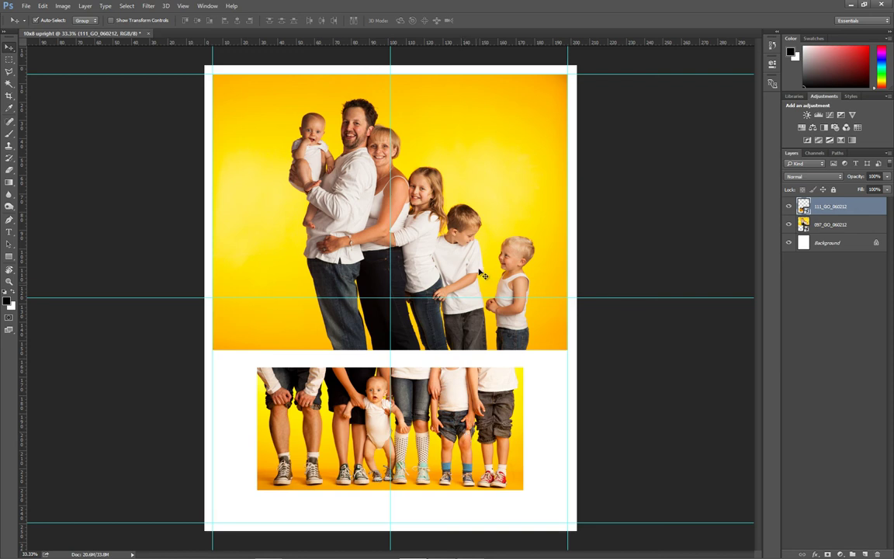
key(Delete)
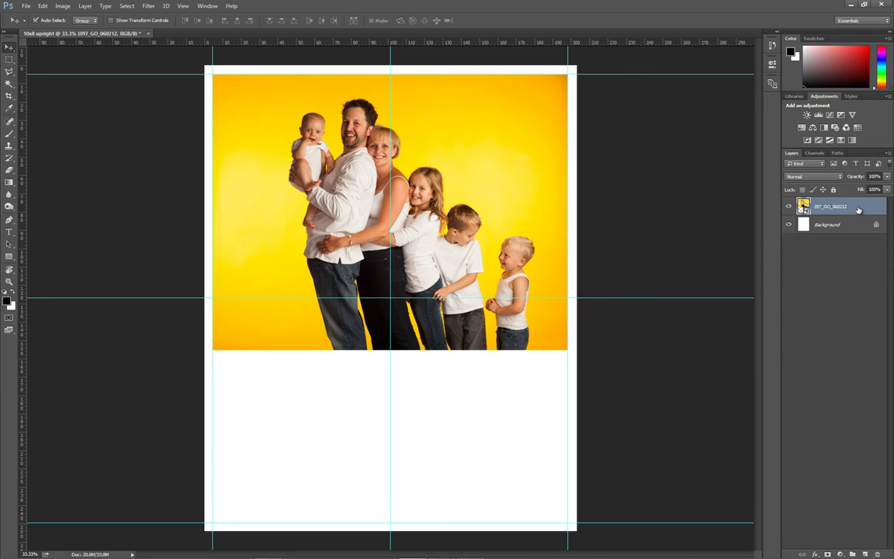
key(Delete)
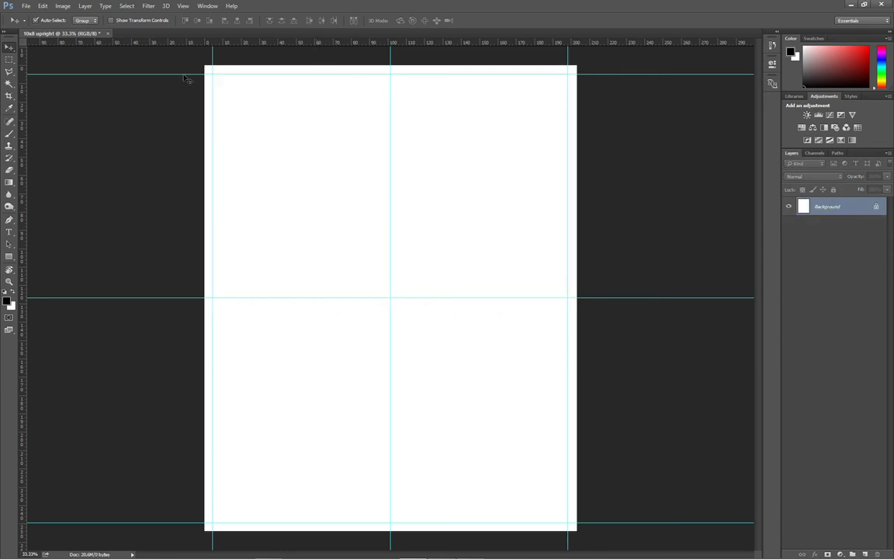
Start Save As on the Working (E:) drive and create a new folder there
click(40, 10)
click(66, 172)
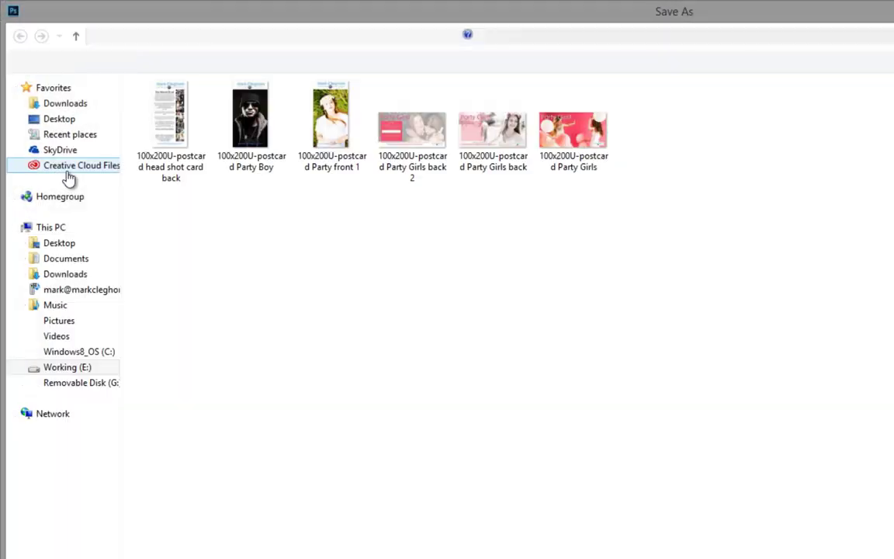
click(190, 39)
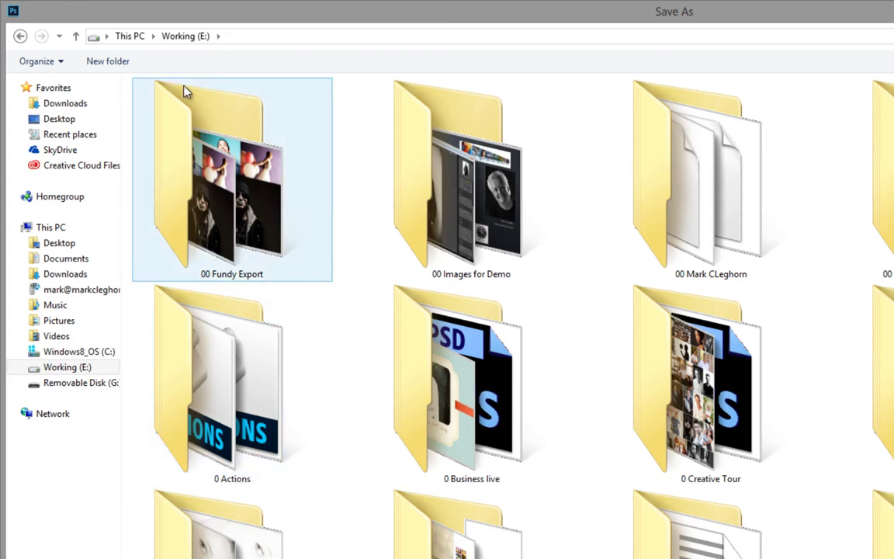
click(107, 60)
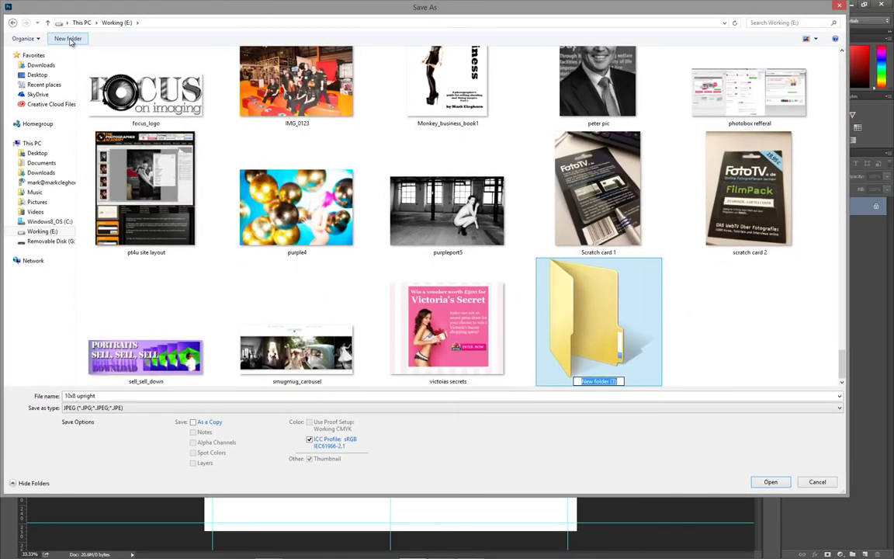
Name the folder Templates and save '10x8 upright' into it as a quality-10 JPEG
text(Te,plates)
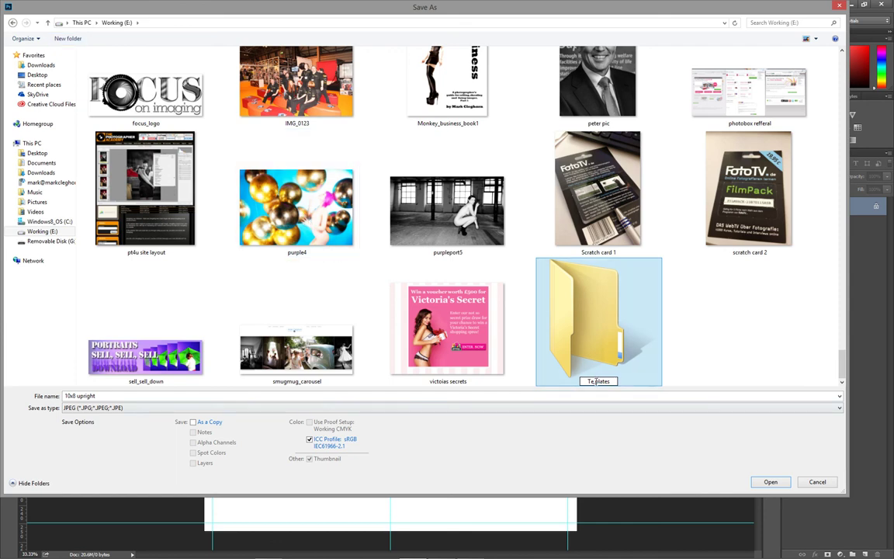
click(593, 381)
key(BackSpace)
text(m)
key(Return)
key(Return)
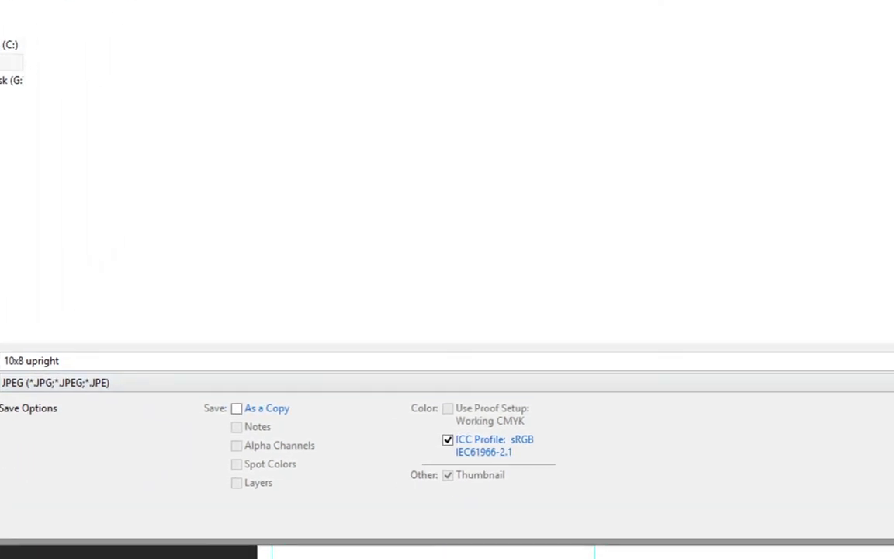
key(Return)
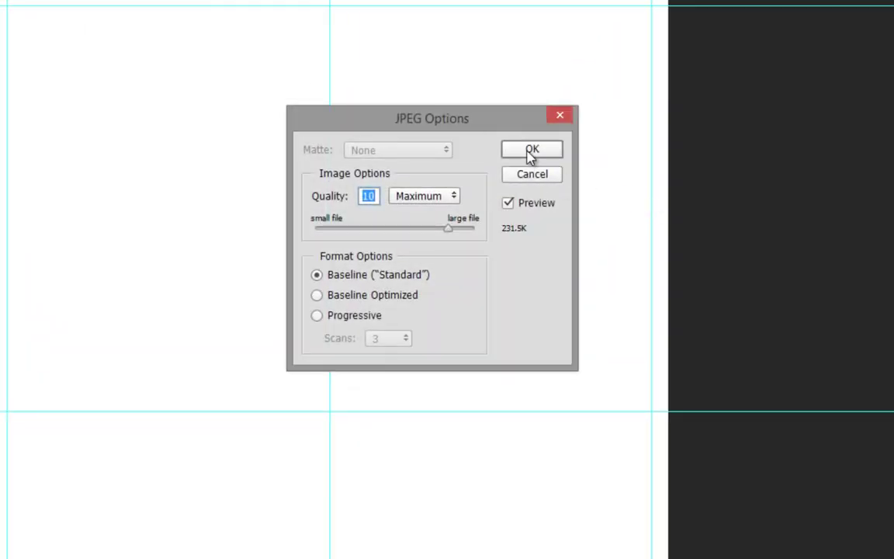
click(529, 152)
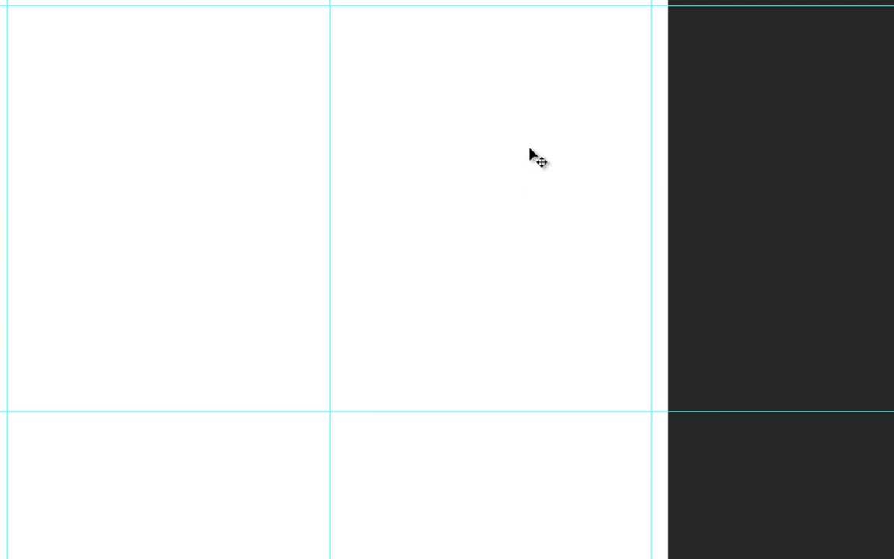